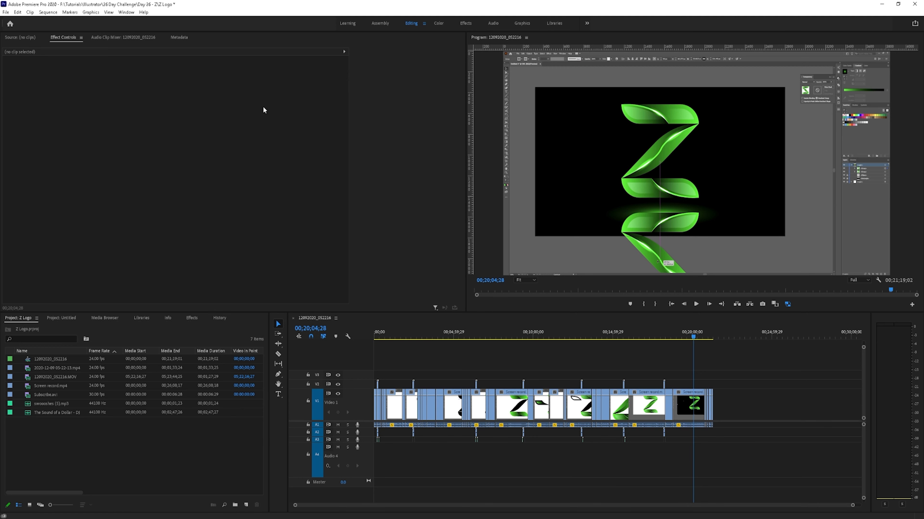
- Import the music track "The Opening" into the project from the Audio folder on the 4TB Drive (F:)
{"action": "left_click", "coordinate": [269, 120]}
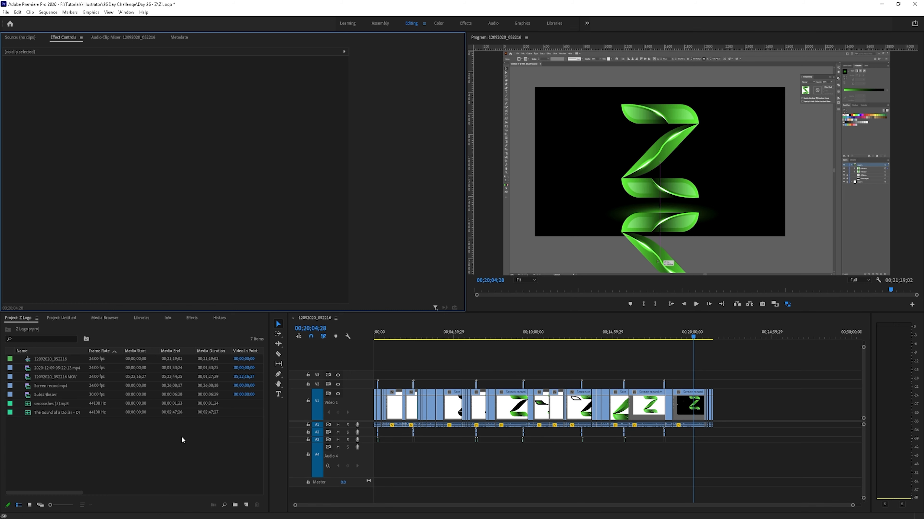
{"action": "right_click", "coordinate": [174, 437]}
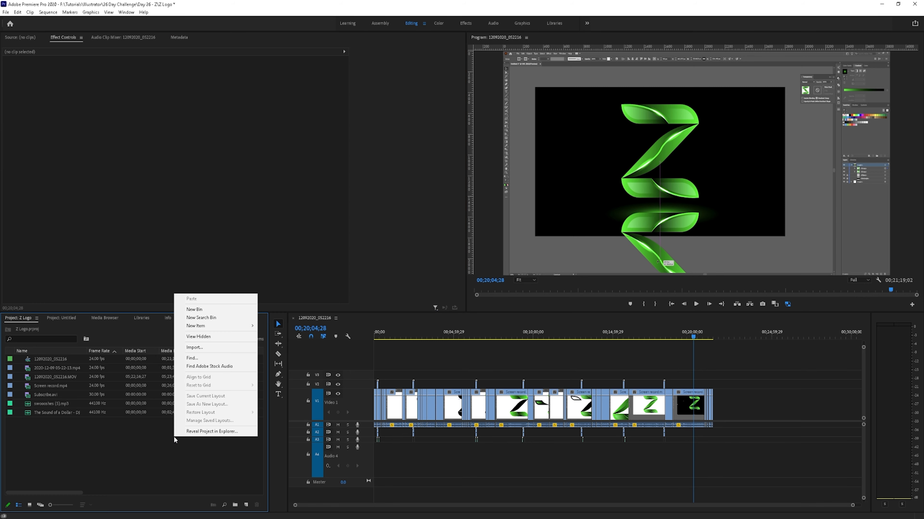
{"action": "left_click", "coordinate": [223, 350]}
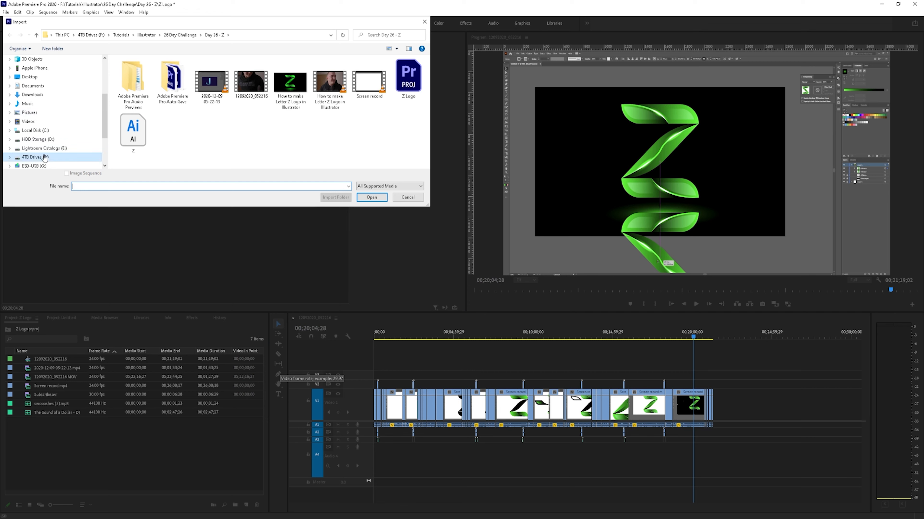
{"action": "left_click", "coordinate": [45, 157]}
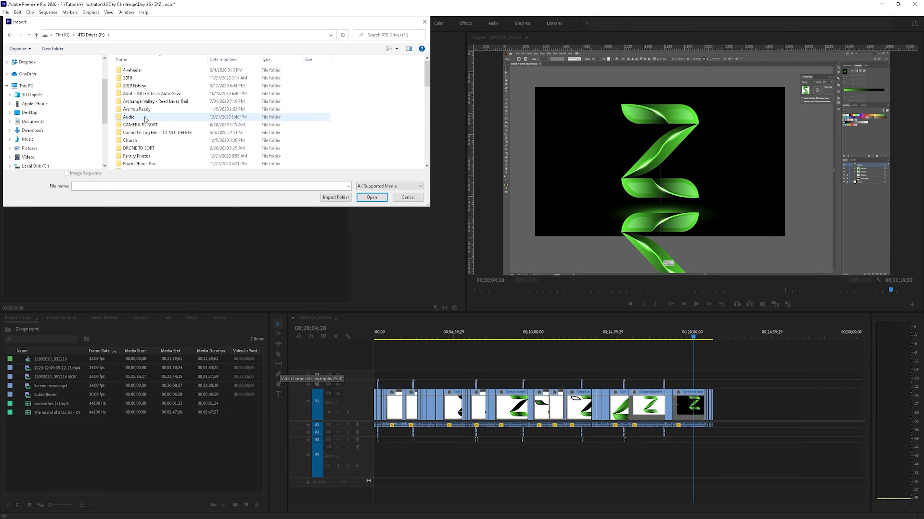
{"action": "double_click", "coordinate": [145, 119]}
{"action": "scroll", "coordinate": [196, 128], "scroll_direction": "down", "scroll_amount": 3}
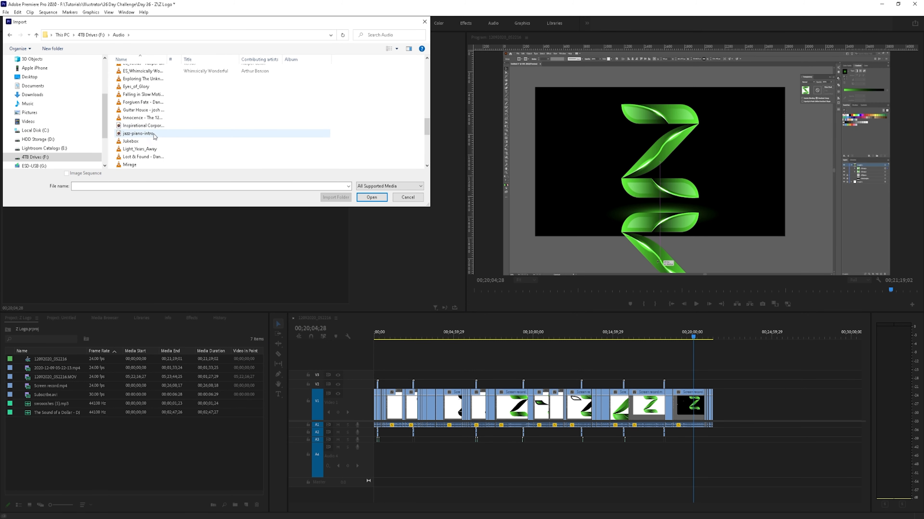
{"action": "scroll", "coordinate": [148, 124], "scroll_direction": "down", "scroll_amount": 8}
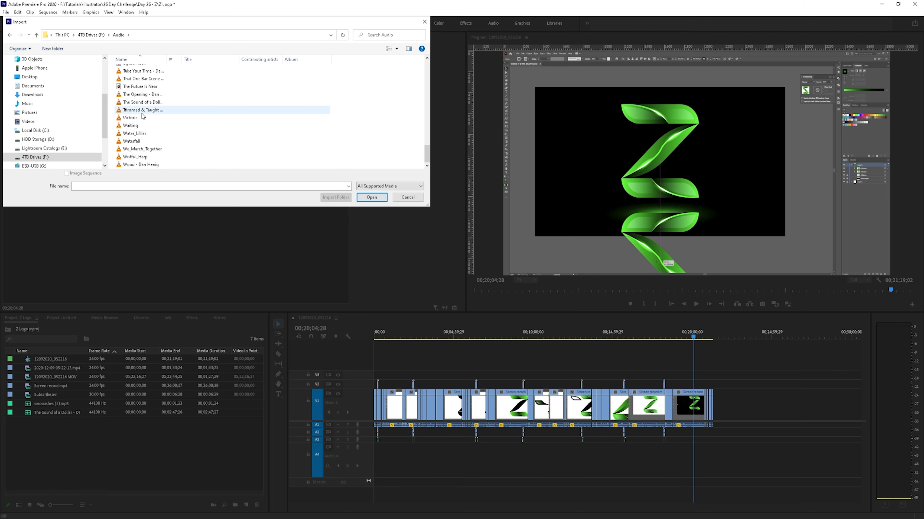
{"action": "left_click", "coordinate": [144, 95]}
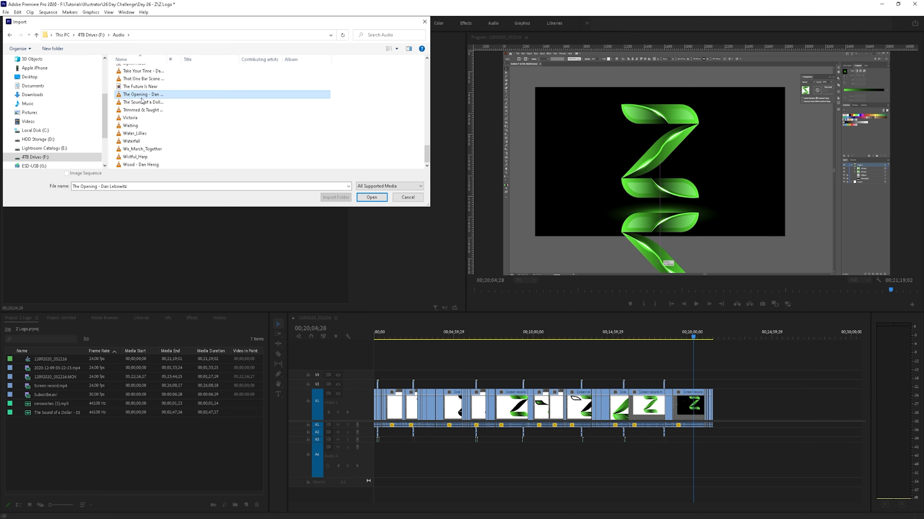
{"action": "left_click", "coordinate": [364, 198]}
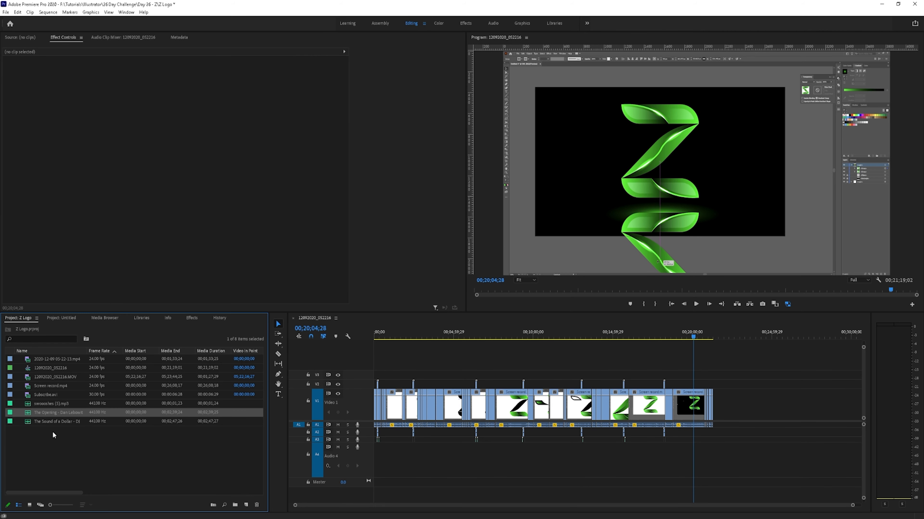
- Bring the "Slingshot" music track into the project from the Audio folder in File Explorer
{"action": "left_click", "coordinate": [80, 516]}
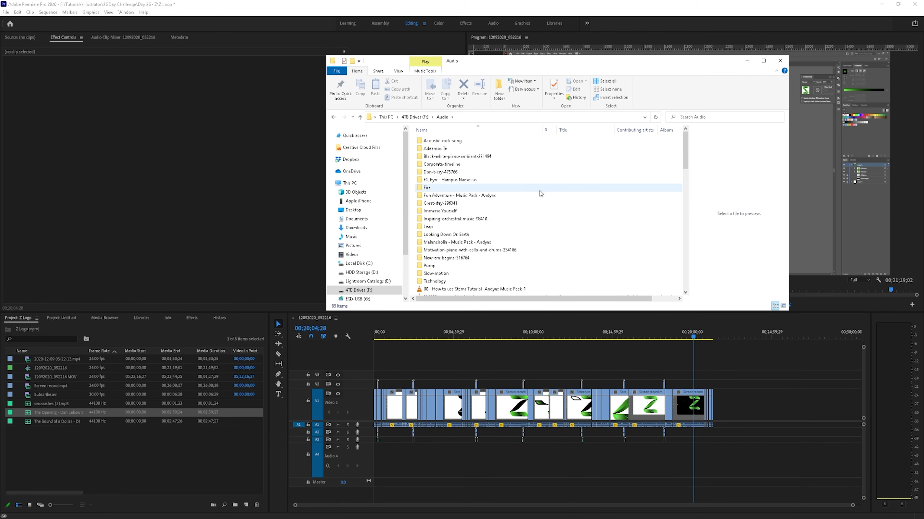
{"action": "scroll", "coordinate": [539, 191], "scroll_direction": "down", "scroll_amount": 14}
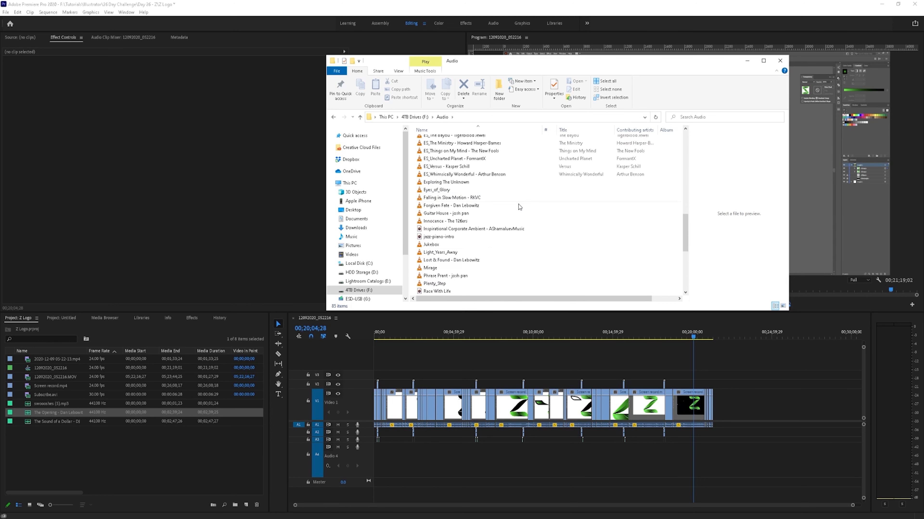
{"action": "scroll", "coordinate": [494, 215], "scroll_direction": "down", "scroll_amount": 4}
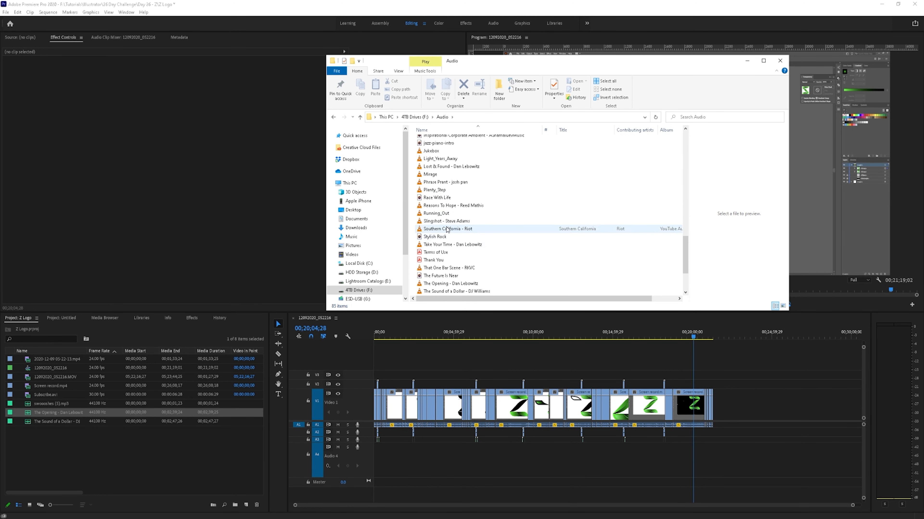
{"action": "left_click_drag", "start_coordinate": [446, 222], "coordinate": [133, 432]}
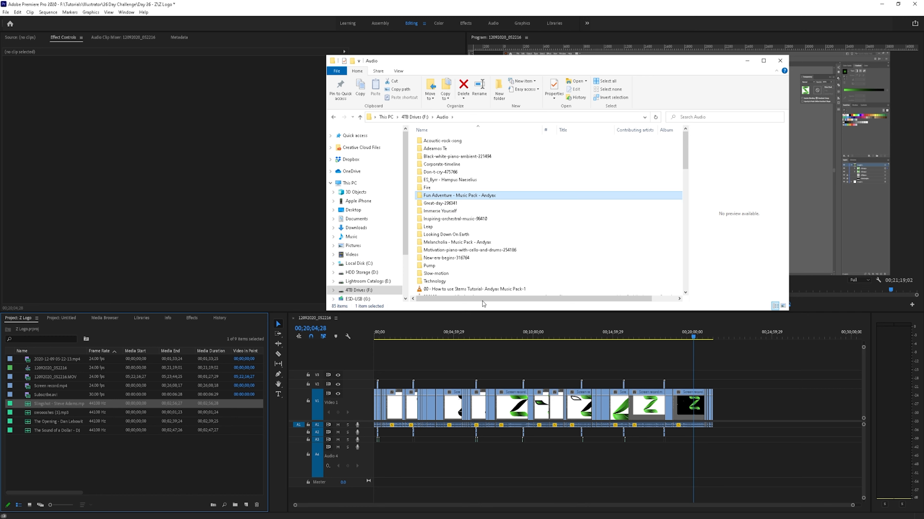
- Add the "Stems - Immerse Yourself" folder from the Immerse Yourself music folder to the project and view the stems it contains
{"action": "double_click", "coordinate": [460, 199]}
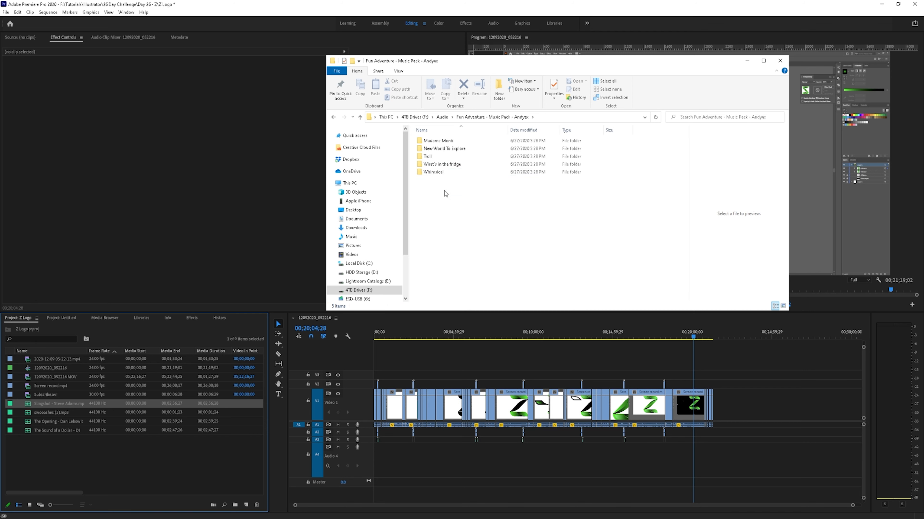
{"action": "left_click", "coordinate": [360, 116]}
{"action": "double_click", "coordinate": [451, 212]}
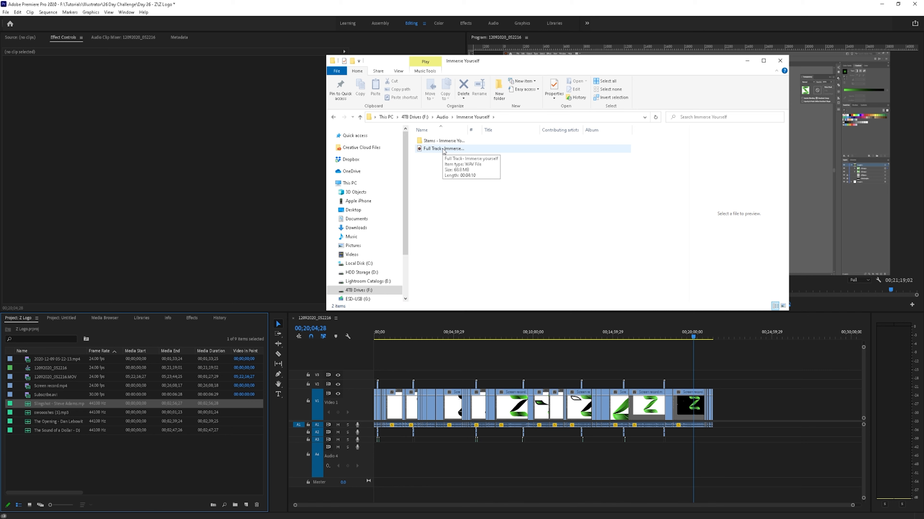
{"action": "left_click_drag", "start_coordinate": [443, 151], "coordinate": [431, 174]}
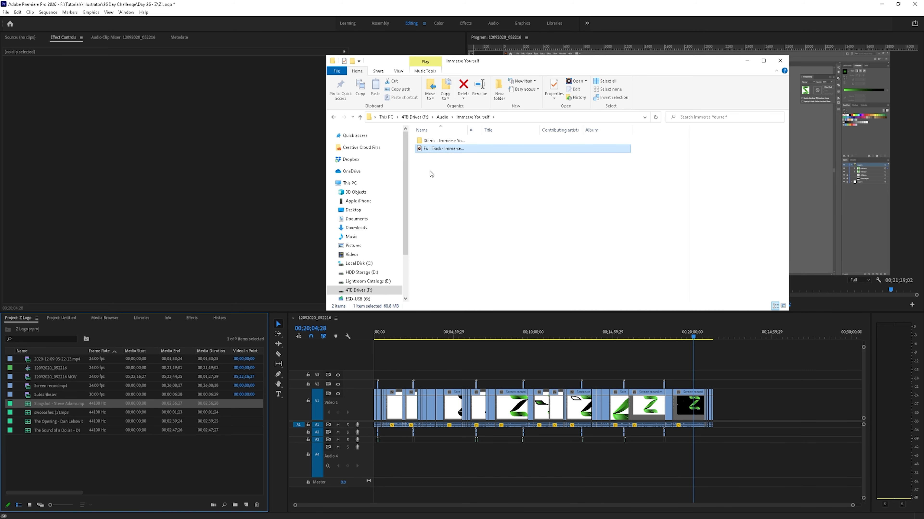
{"action": "left_click_drag", "start_coordinate": [442, 140], "coordinate": [90, 458]}
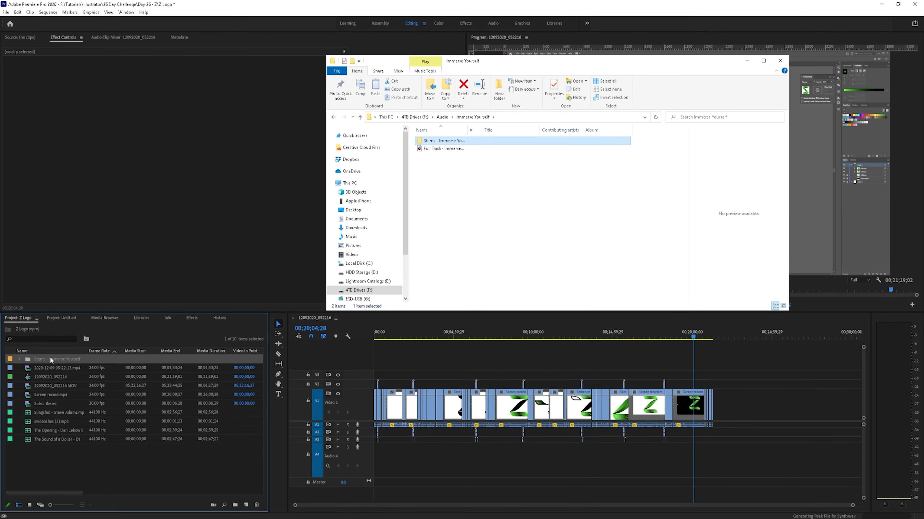
{"action": "left_click", "coordinate": [20, 359]}
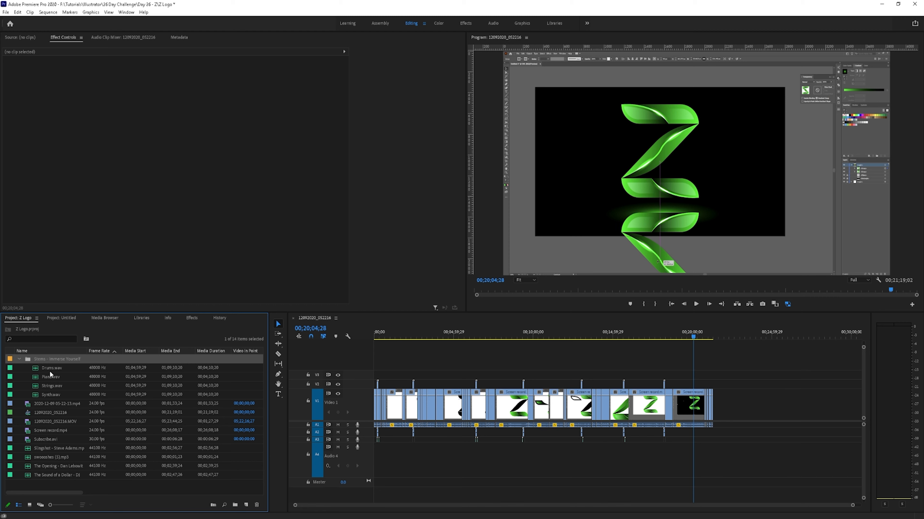
{"action": "left_click", "coordinate": [19, 360]}
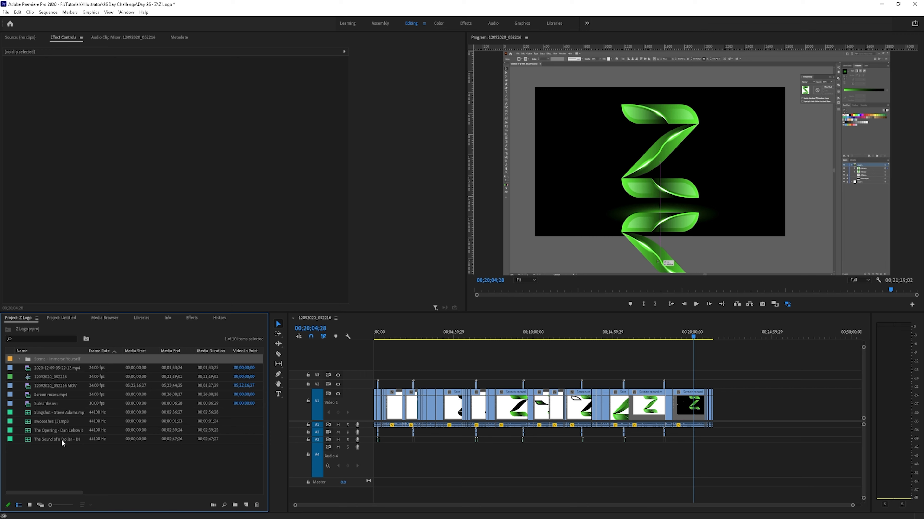
- Place "The Sound of a Dollar" near the start of track Audio 4 and normalize its max peak to -3 dB
{"action": "left_click_drag", "start_coordinate": [48, 439], "coordinate": [381, 454]}
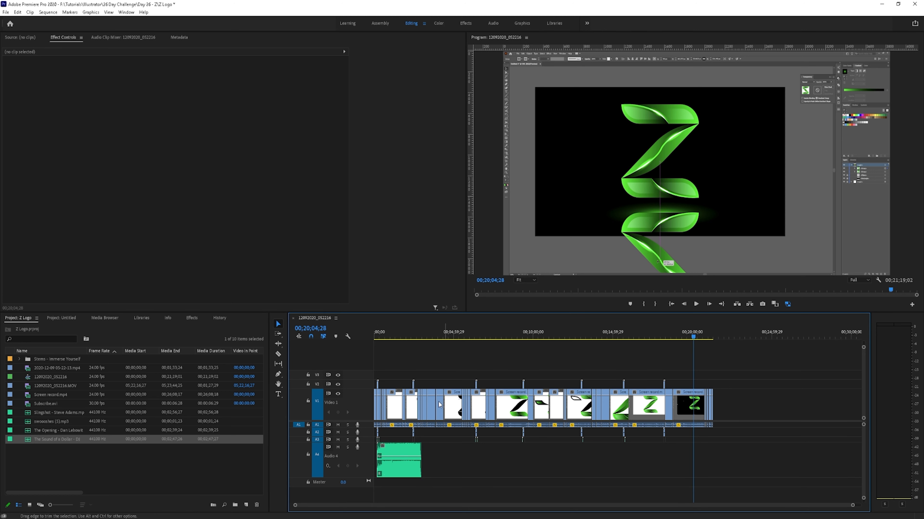
{"action": "right_click", "coordinate": [402, 468]}
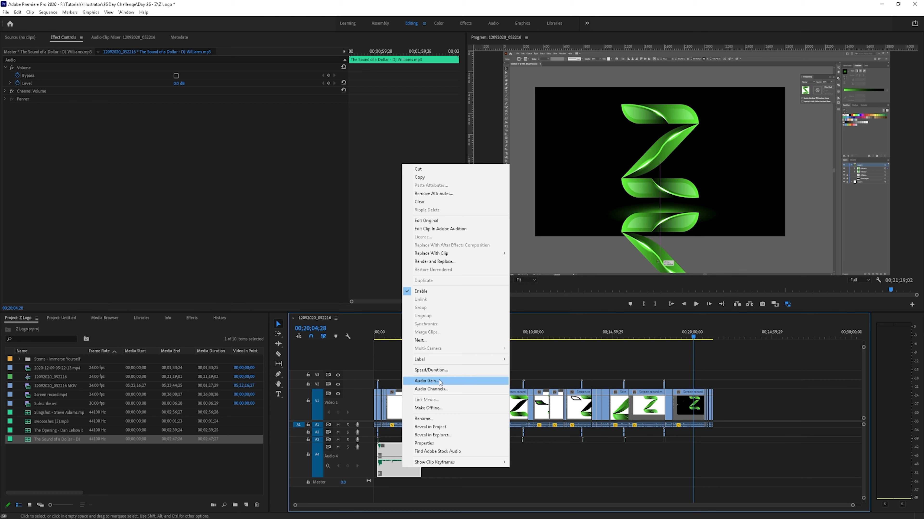
{"action": "left_click", "coordinate": [426, 381]}
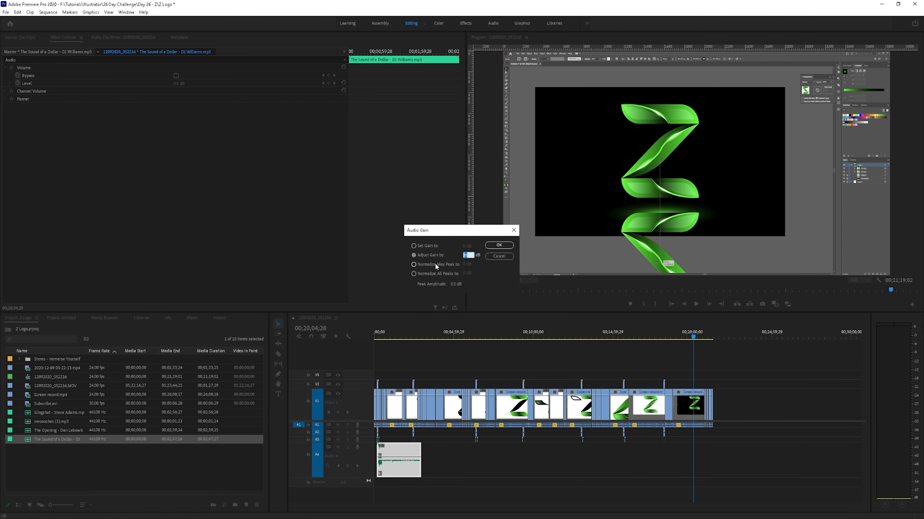
{"action": "left_click", "coordinate": [435, 264]}
{"action": "type", "text": "-3"}
{"action": "left_click", "coordinate": [498, 246]}
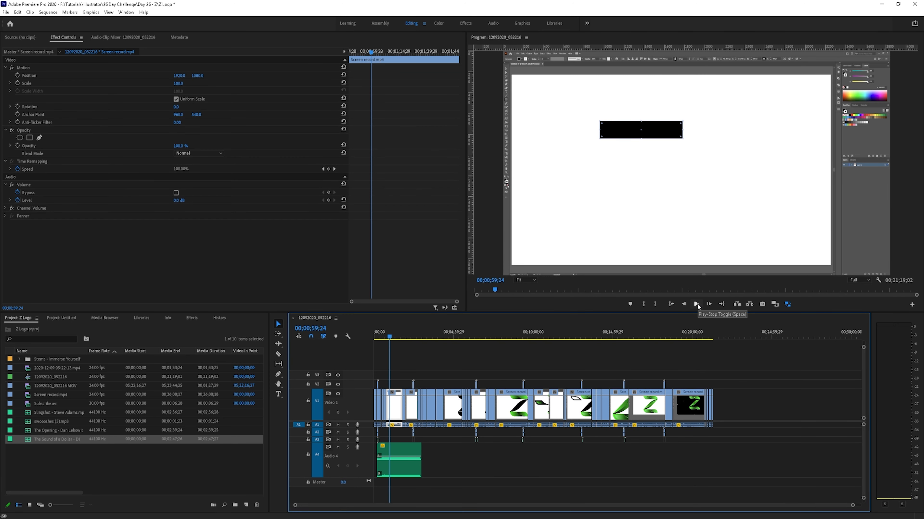
- Play the sequence from 00;00;59;24 for about ten seconds to check the music level against the other audio
{"action": "left_click", "coordinate": [695, 304]}
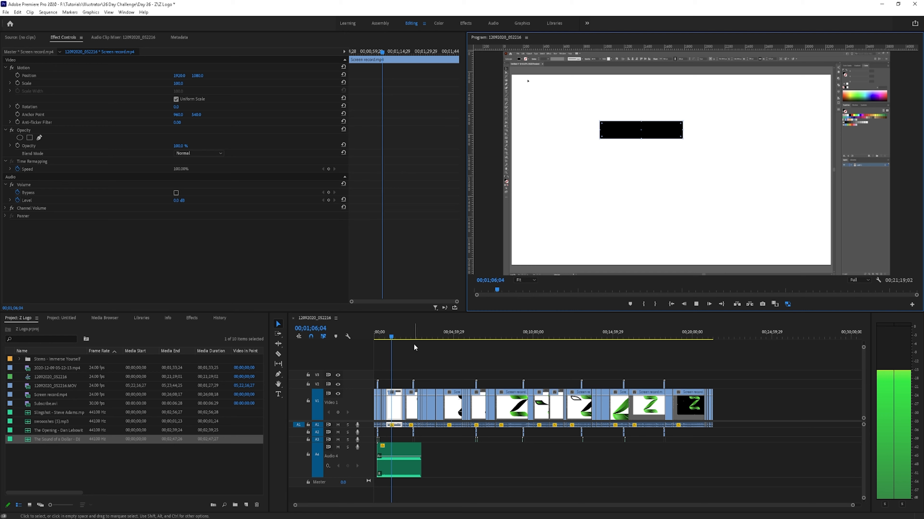
{"action": "scroll", "coordinate": [392, 348], "scroll_direction": "up", "scroll_amount": 4}
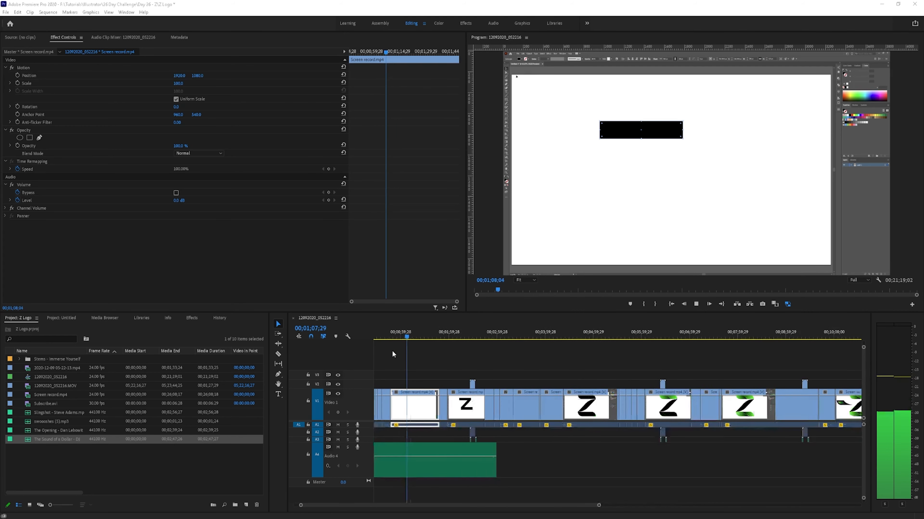
{"action": "scroll", "coordinate": [392, 350], "scroll_direction": "up", "scroll_amount": 1}
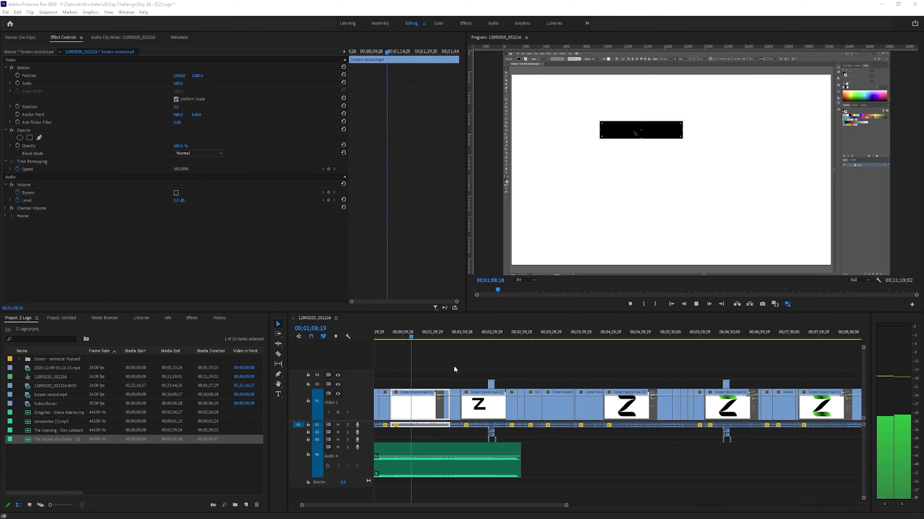
{"action": "left_click", "coordinate": [696, 304]}
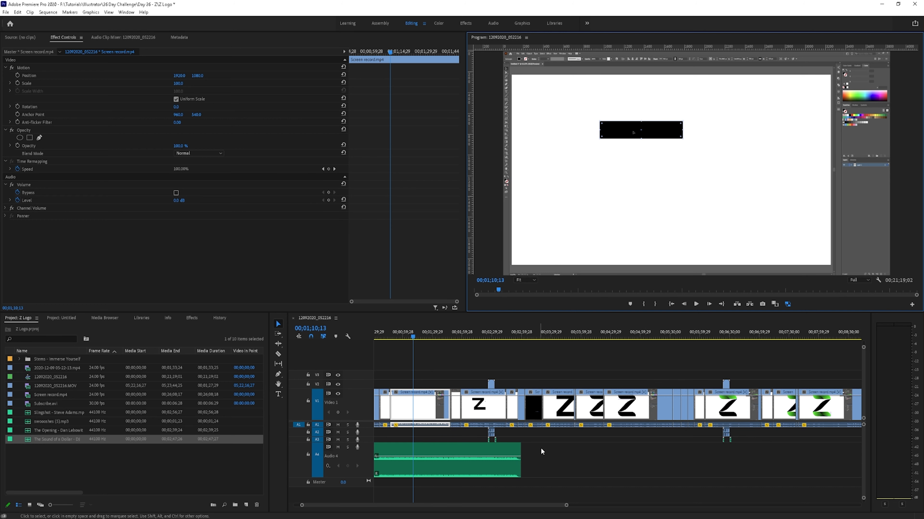
- Try to extend the end of the music clip on Audio 4 further along the timeline
{"action": "scroll", "coordinate": [542, 446], "scroll_direction": "up", "scroll_amount": 2}
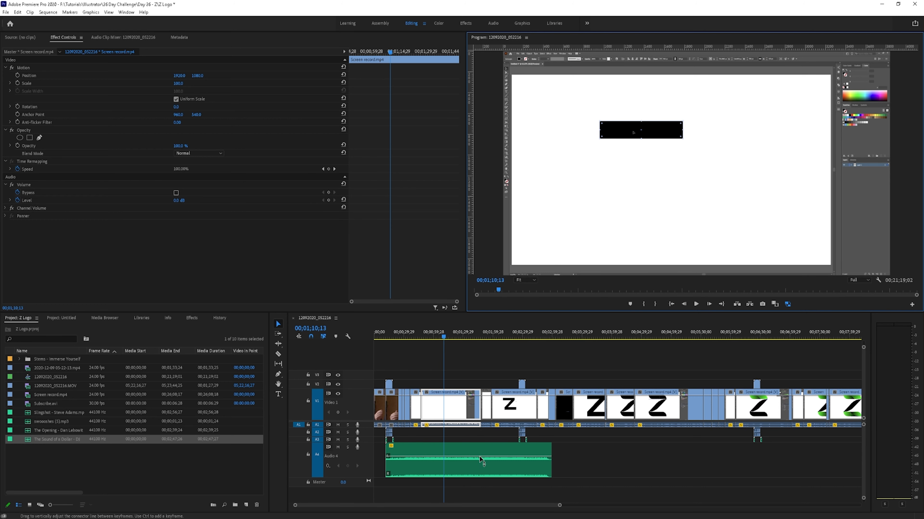
{"action": "left_click_drag", "start_coordinate": [550, 464], "coordinate": [618, 467]}
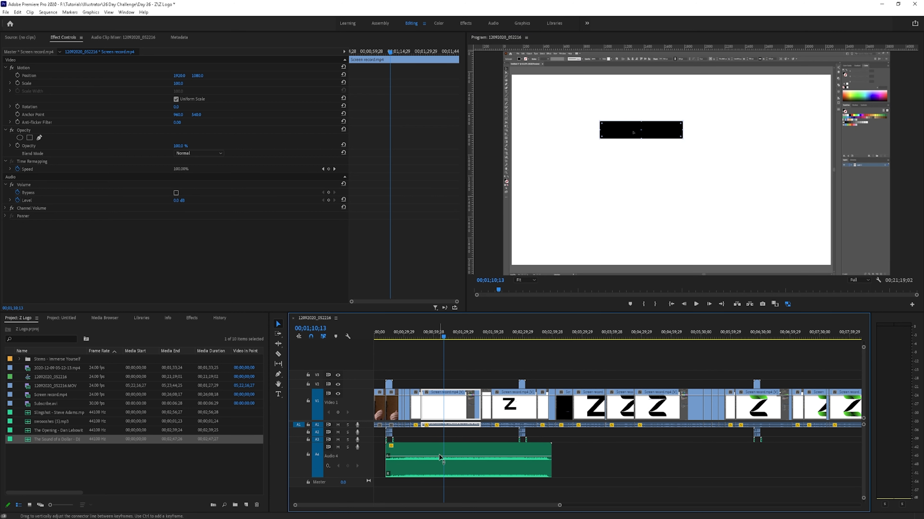
- Play the sequence from about 30 seconds, before the first screen recording clip, and mute audio track A1
{"action": "scroll", "coordinate": [438, 454], "scroll_direction": "up", "scroll_amount": 6}
{"action": "scroll", "coordinate": [431, 461], "scroll_direction": "up", "scroll_amount": 2}
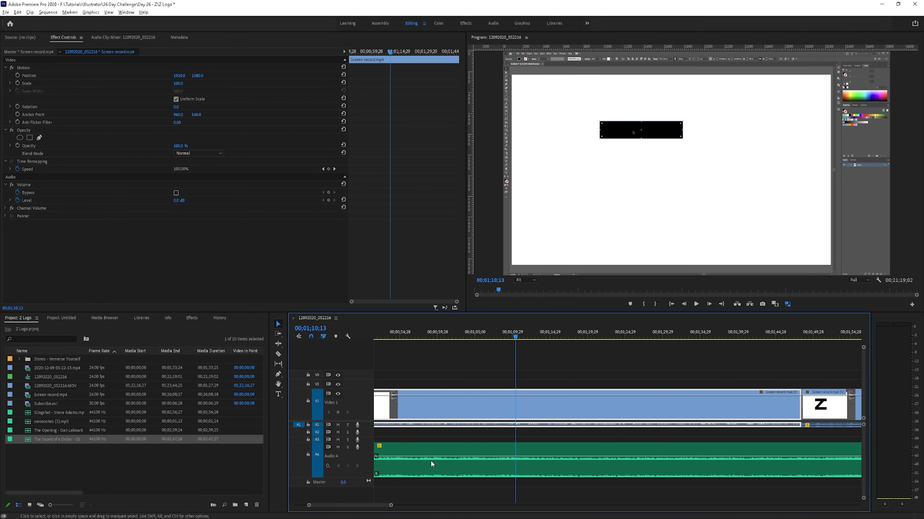
{"action": "scroll", "coordinate": [443, 460], "scroll_direction": "up", "scroll_amount": 2}
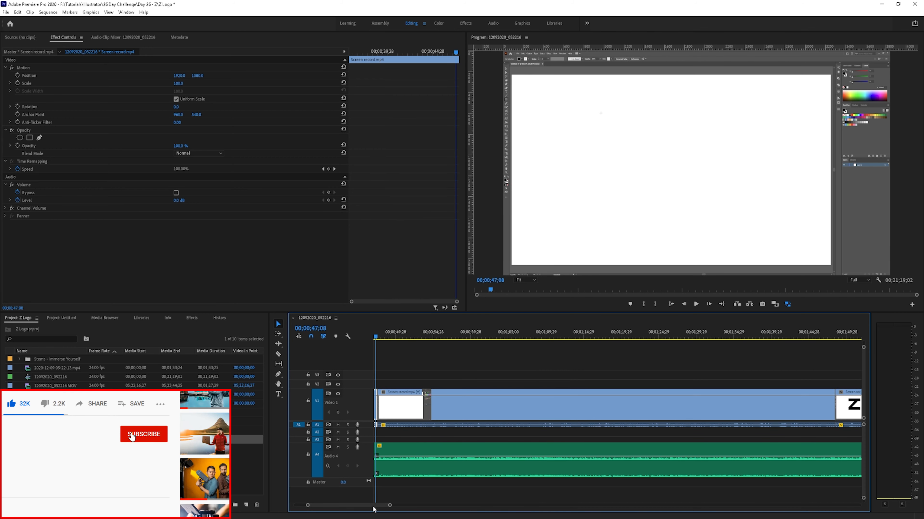
{"action": "left_click_drag", "start_coordinate": [374, 509], "coordinate": [361, 509]}
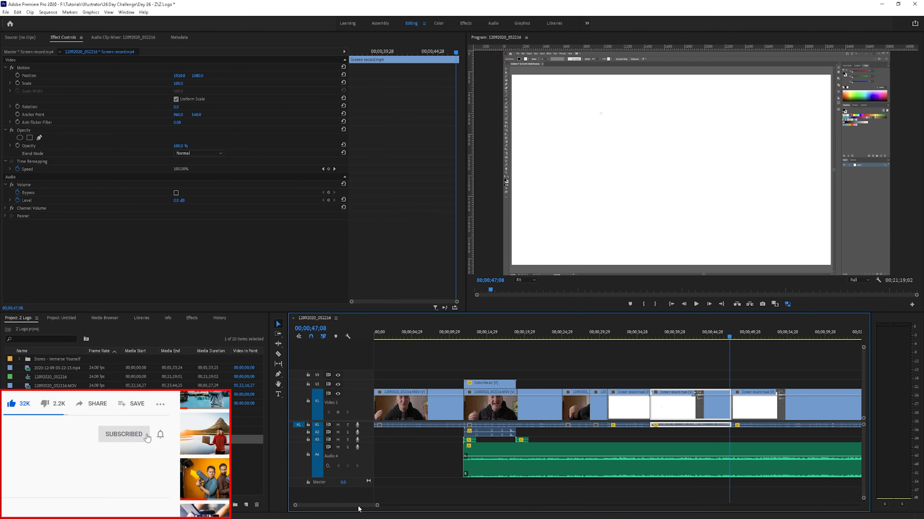
{"action": "left_click", "coordinate": [600, 337]}
{"action": "key", "text": "space"}
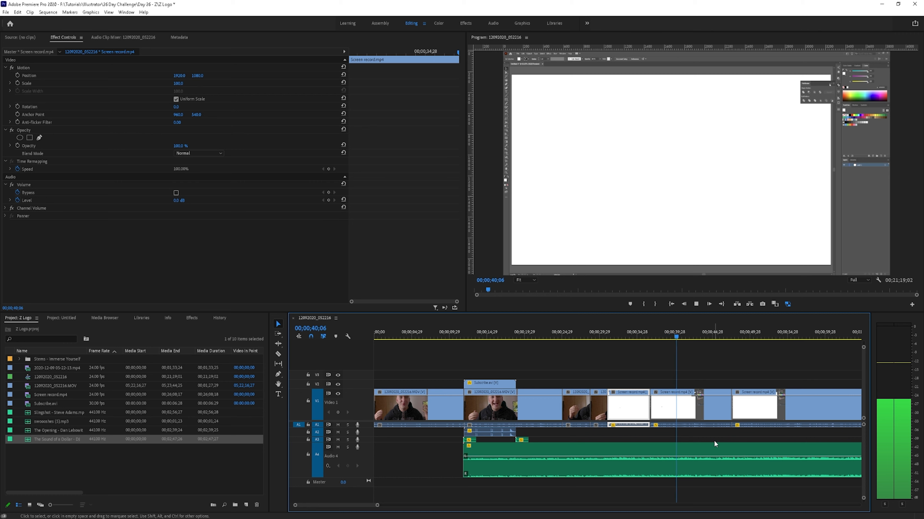
{"action": "left_click", "coordinate": [338, 425]}
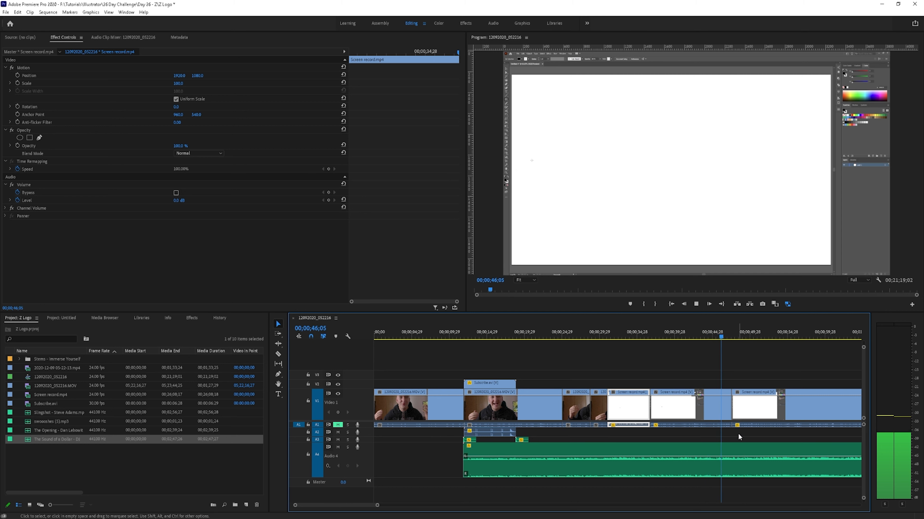
- Cut the music clip on Audio 4 at 00;00;37;19 with the Razor tool
{"action": "left_click", "coordinate": [658, 338]}
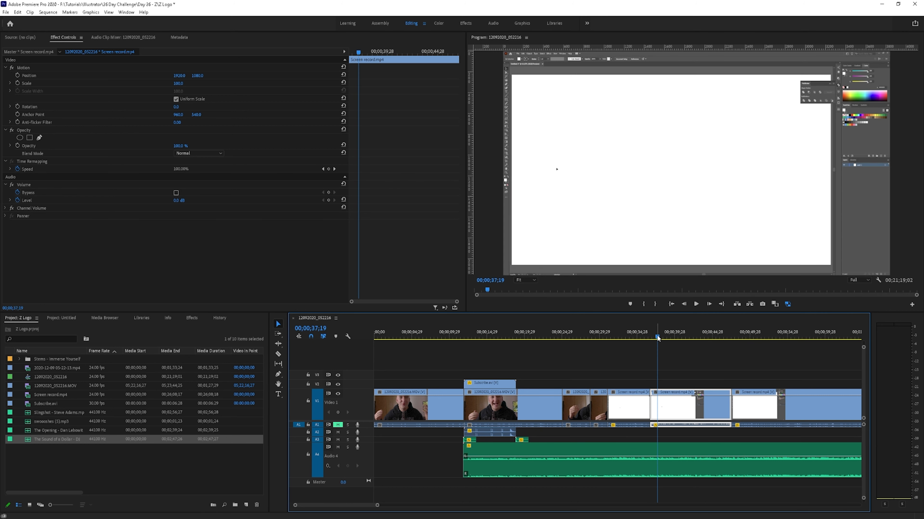
{"action": "key", "text": "c"}
{"action": "left_click", "coordinate": [659, 459]}
{"action": "scroll", "coordinate": [698, 423], "scroll_direction": "down", "scroll_amount": 10}
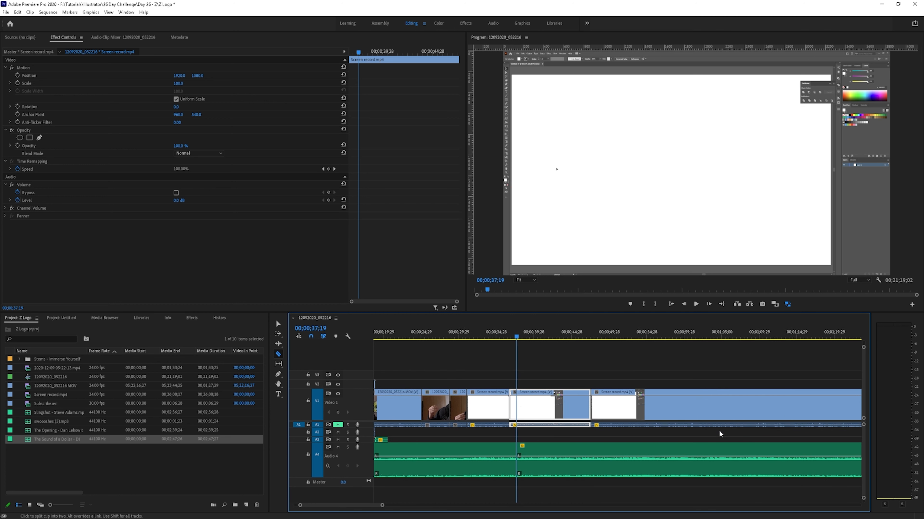
- Play the sequence around 00;01;26;22 and cut the music clip on Audio 4 at 00;01;27;25 with the Razor tool
{"action": "left_click", "coordinate": [780, 336]}
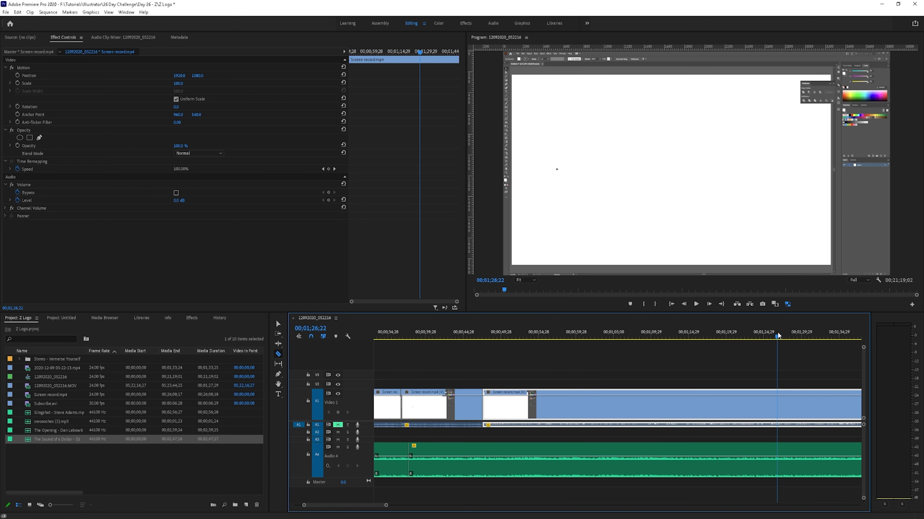
{"action": "key", "text": "space"}
{"action": "key", "text": "space"}
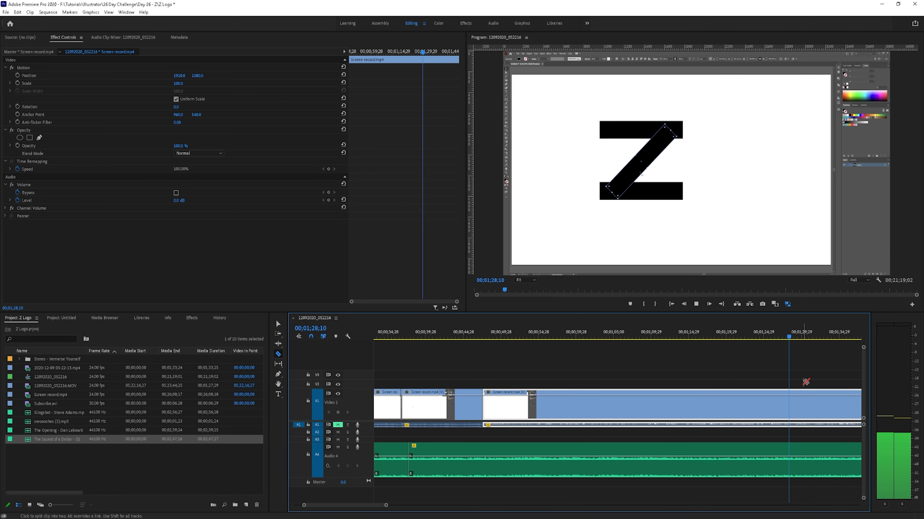
{"action": "left_click", "coordinate": [788, 338]}
{"action": "left_click_drag", "start_coordinate": [787, 338], "coordinate": [784, 338]}
{"action": "left_click", "coordinate": [787, 336]}
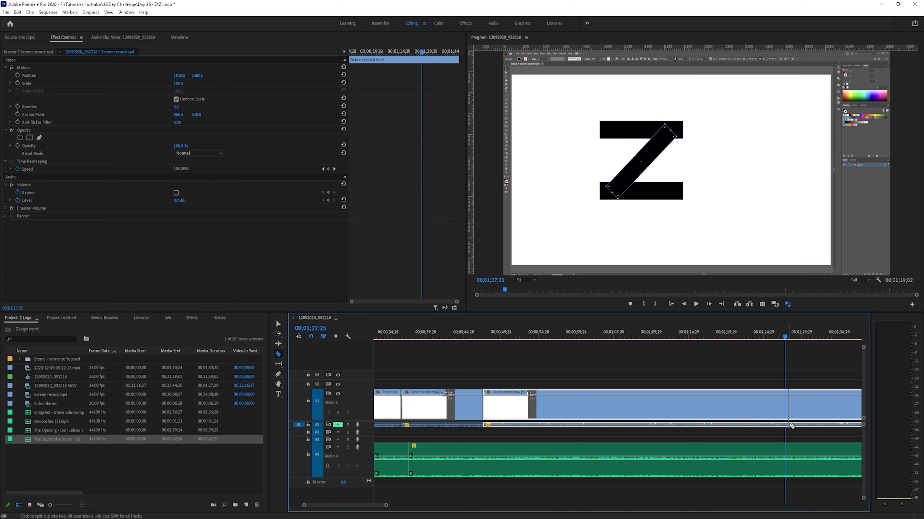
{"action": "left_click", "coordinate": [785, 456]}
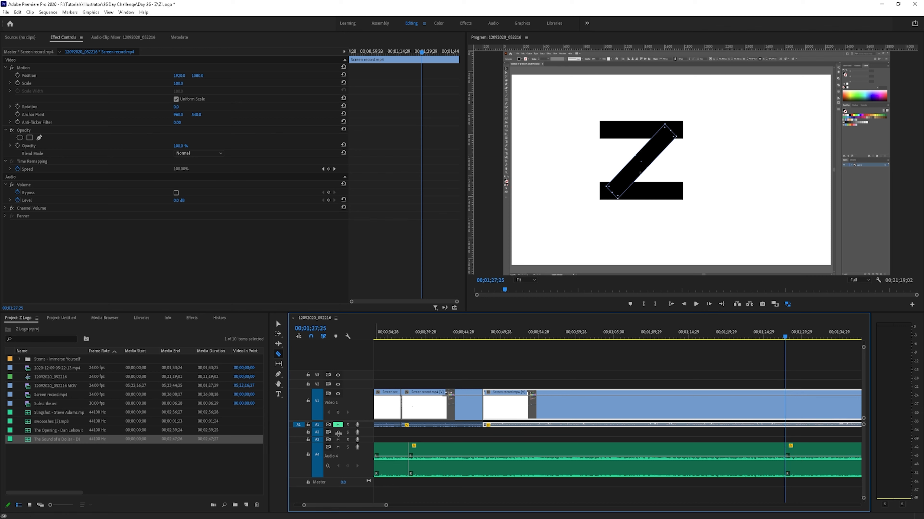
- Move the last section of the music clip on Audio 4 to the end of the sequence, past the 20-minute mark
{"action": "key", "text": "v"}
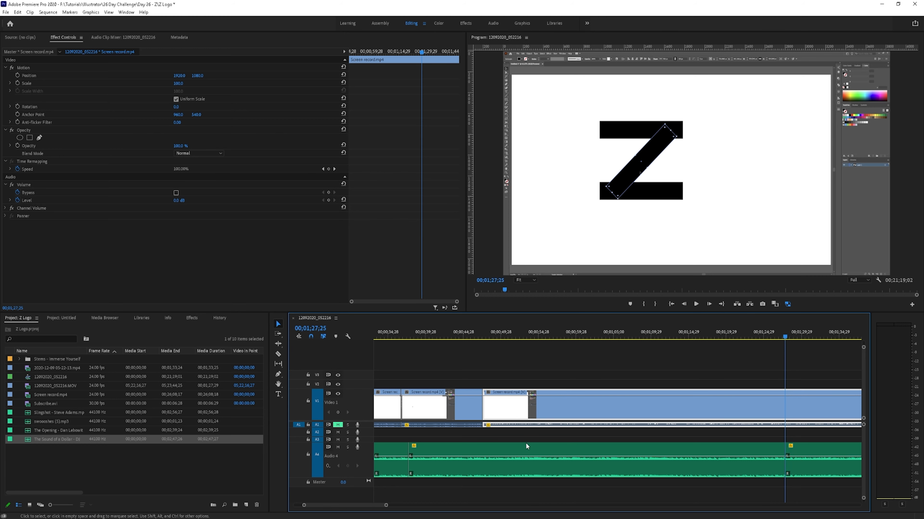
{"action": "key", "text": "minus"}
{"action": "key", "text": "minus"}
{"action": "key", "text": "minus"}
{"action": "key", "text": "minus"}
{"action": "key", "text": "minus"}
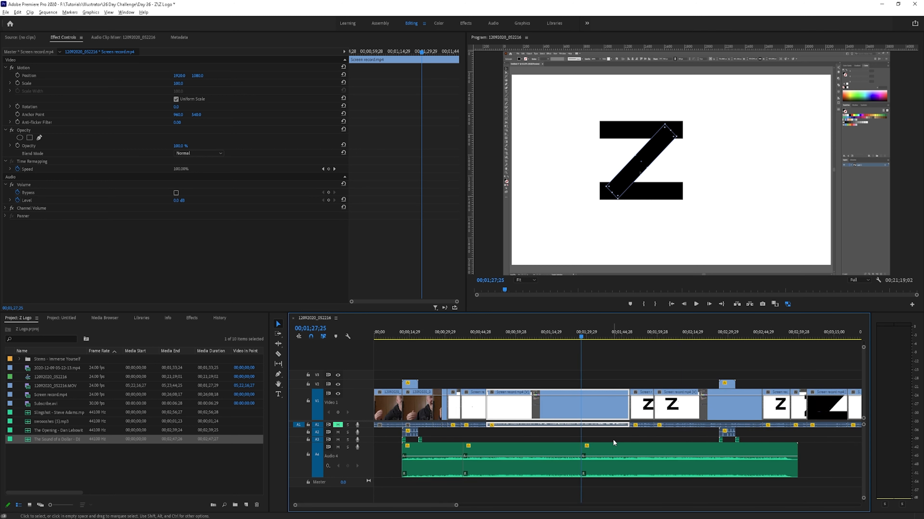
{"action": "left_click_drag", "start_coordinate": [551, 476], "coordinate": [751, 461]}
{"action": "key", "text": "minus"}
{"action": "key", "text": "minus"}
{"action": "key", "text": "minus"}
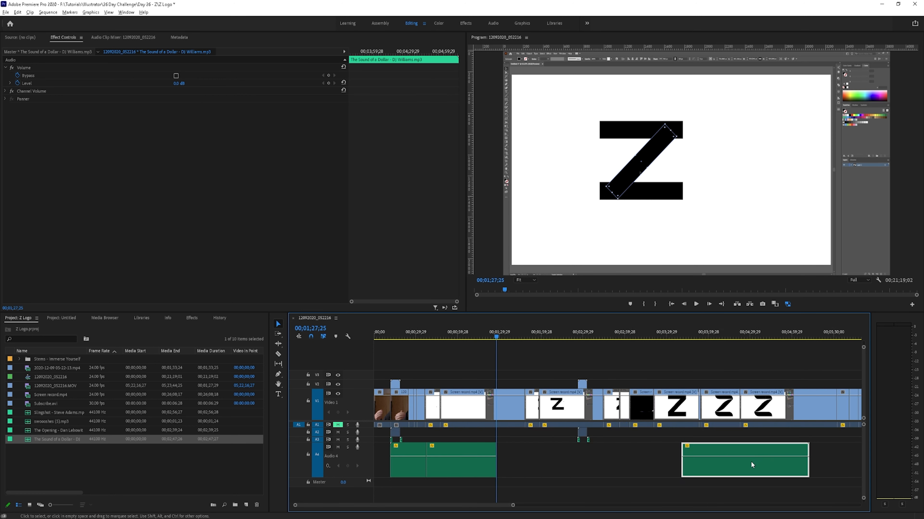
{"action": "left_click_drag", "start_coordinate": [455, 469], "coordinate": [716, 469]}
- Duplicate the middle section of the music clip on Audio 4 directly after itself, starting at 00;01;27;25
{"action": "key", "text": "equal"}
{"action": "key", "text": "equal"}
{"action": "key", "text": "equal"}
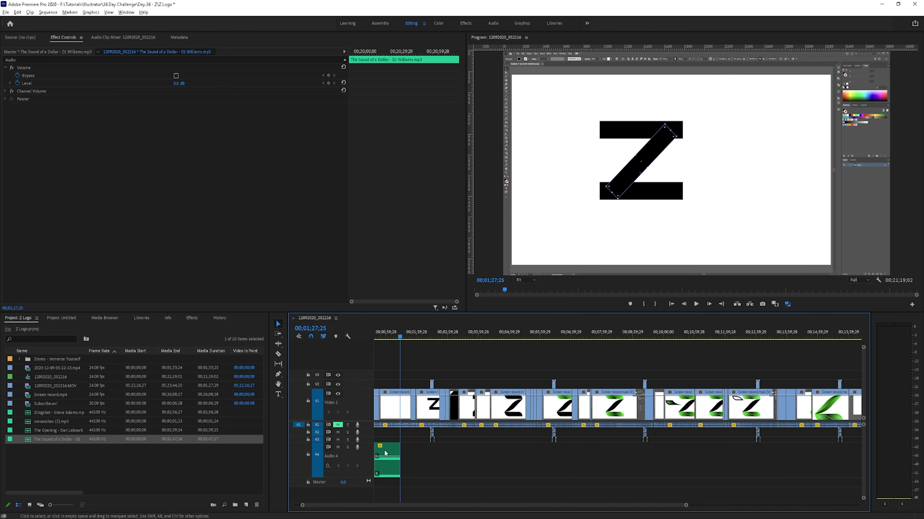
{"action": "key", "text": "equal"}
{"action": "key", "text": "equal"}
{"action": "key", "text": "equal"}
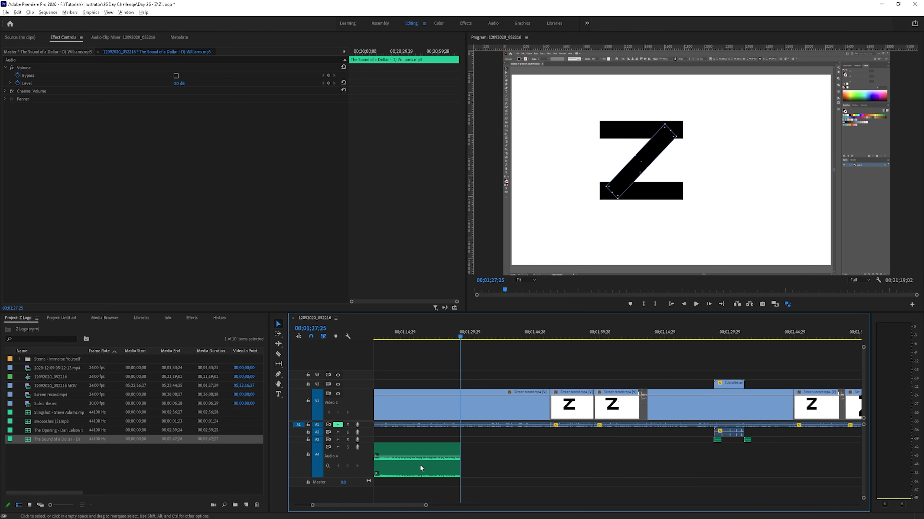
{"action": "scroll", "coordinate": [443, 488], "scroll_direction": "down", "scroll_amount": 2}
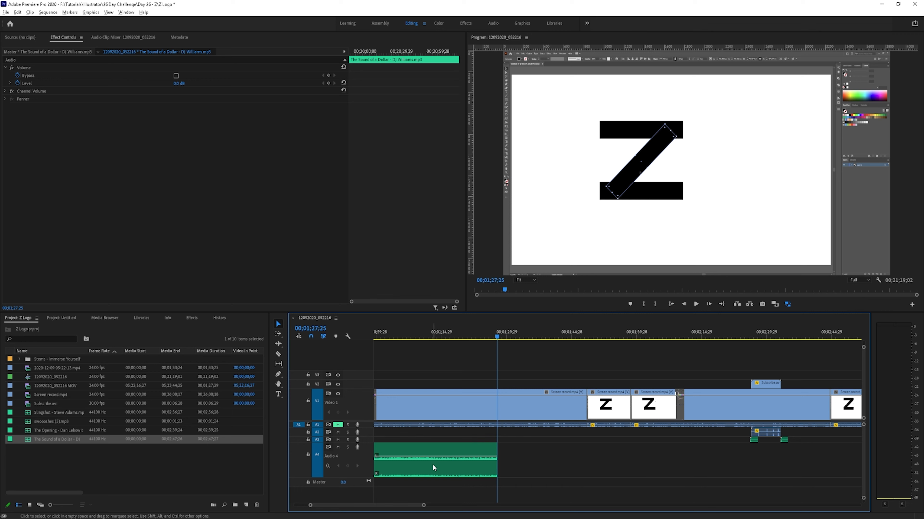
{"action": "left_click_drag", "start_coordinate": [428, 470], "coordinate": [646, 458]}
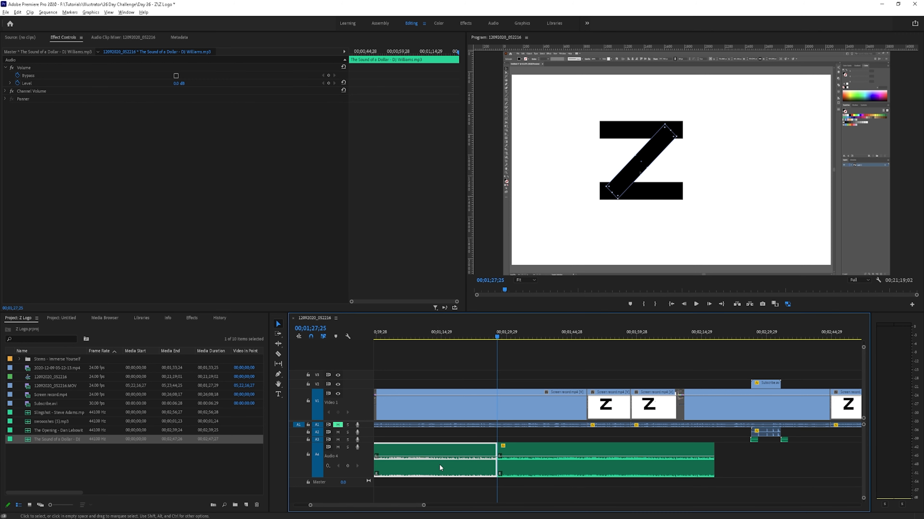
- Play the sequence from 00;01;23;24 across the join between the middle music section and its copy, replaying it closer in
{"action": "left_click_drag", "start_coordinate": [495, 334], "coordinate": [479, 342]}
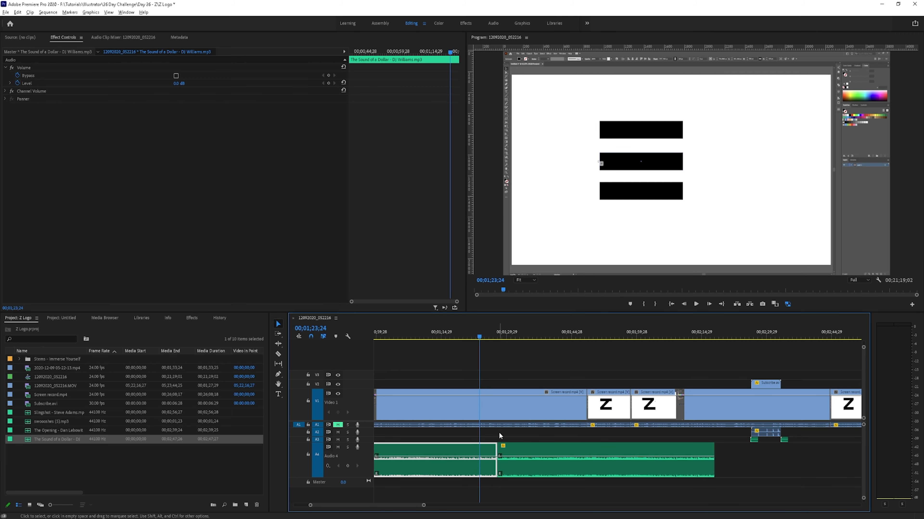
{"action": "scroll", "coordinate": [502, 432], "scroll_direction": "up", "scroll_amount": 2}
{"action": "key", "text": "space"}
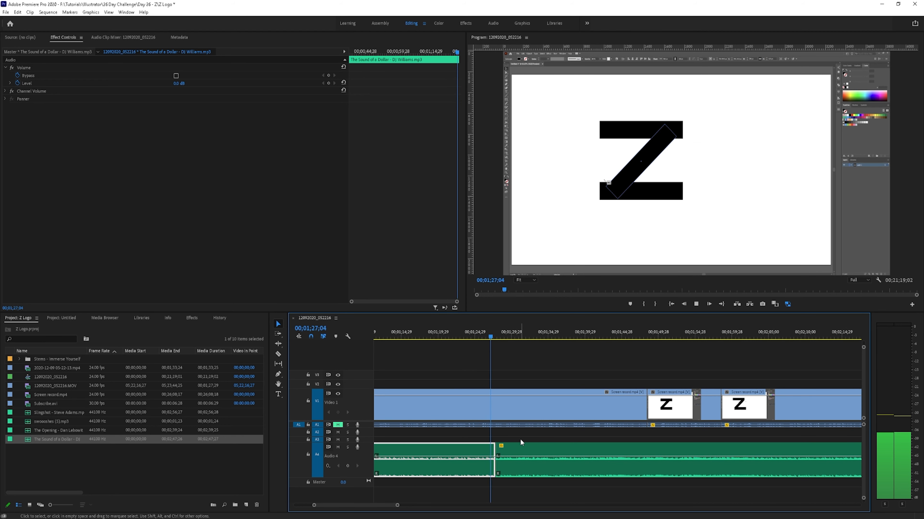
{"action": "scroll", "coordinate": [513, 442], "scroll_direction": "up", "scroll_amount": 2}
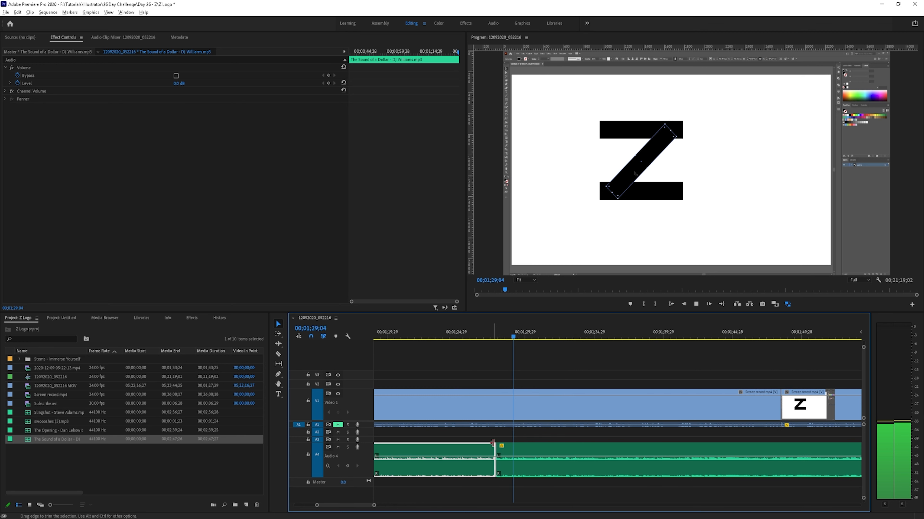
{"action": "left_click", "coordinate": [498, 396]}
{"action": "scroll", "coordinate": [500, 460], "scroll_direction": "up", "scroll_amount": 2}
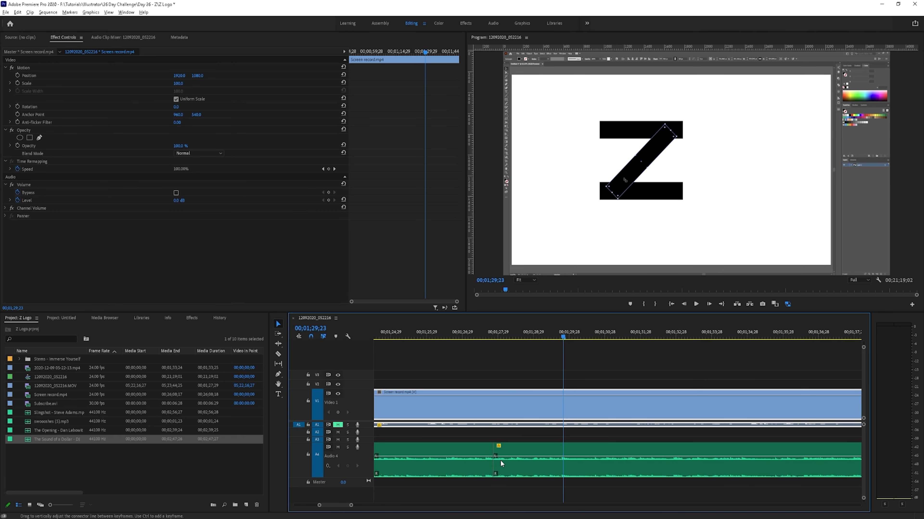
{"action": "left_click", "coordinate": [493, 333]}
{"action": "key", "text": "space"}
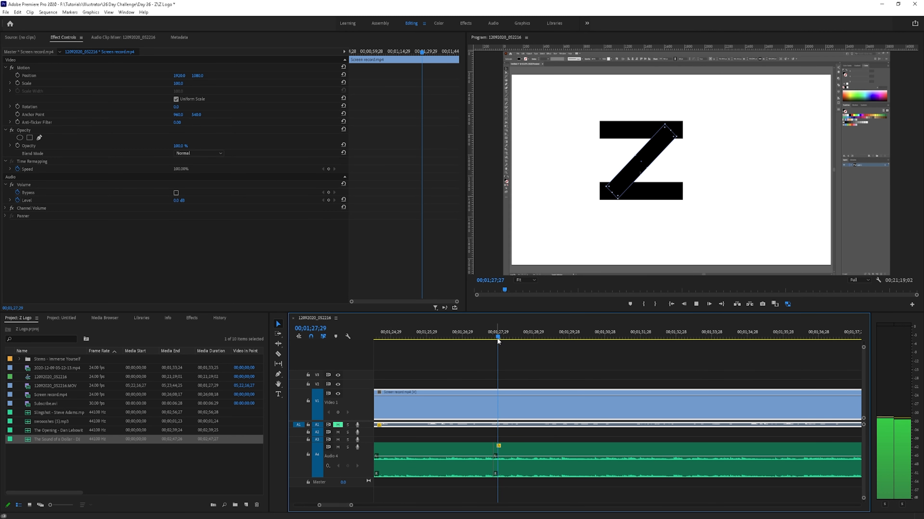
{"action": "key", "text": "space"}
- Shift the music join slightly earlier, to about 00;01;27;20, without leaving a gap, and play across it to check the transition
{"action": "left_click_drag", "start_coordinate": [494, 462], "coordinate": [528, 470]}
{"action": "left_click", "coordinate": [474, 332]}
{"action": "key", "text": "space"}
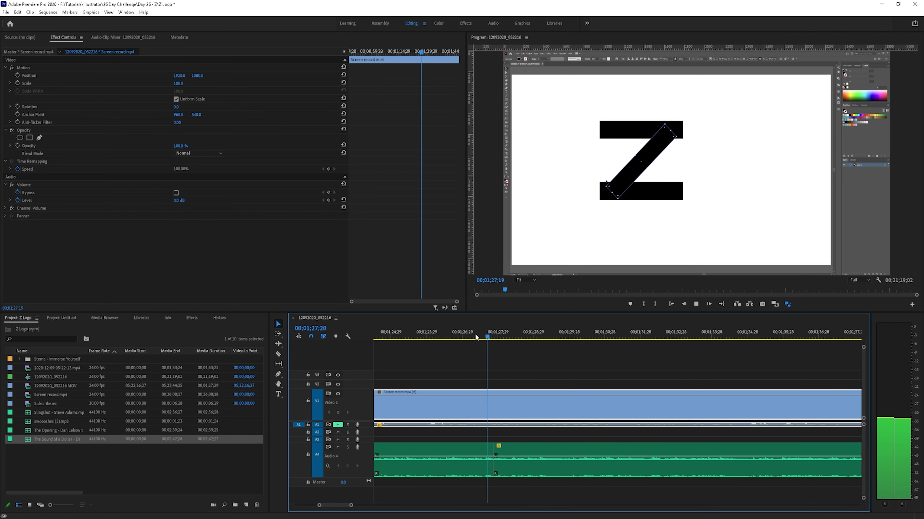
{"action": "key", "text": "space"}
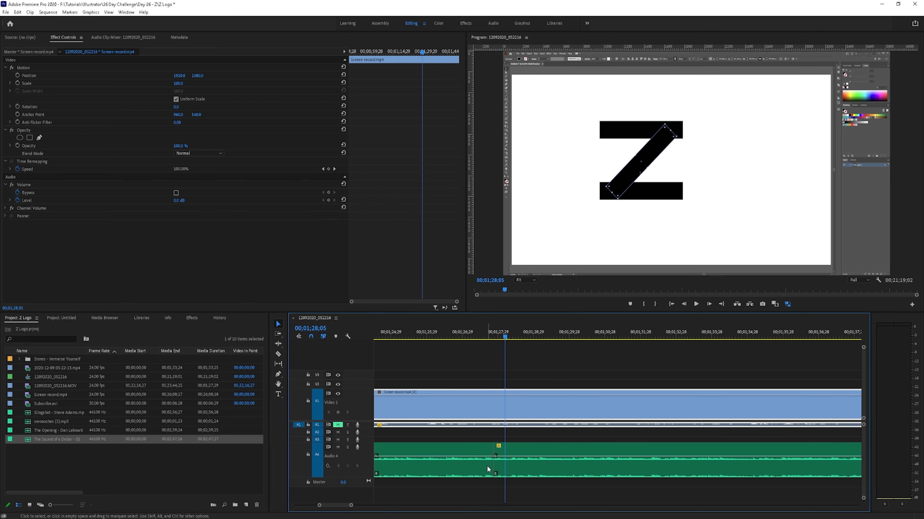
{"action": "left_click", "coordinate": [487, 466]}
{"action": "left_click_drag", "start_coordinate": [488, 465], "coordinate": [522, 471]}
{"action": "left_click", "coordinate": [466, 335]}
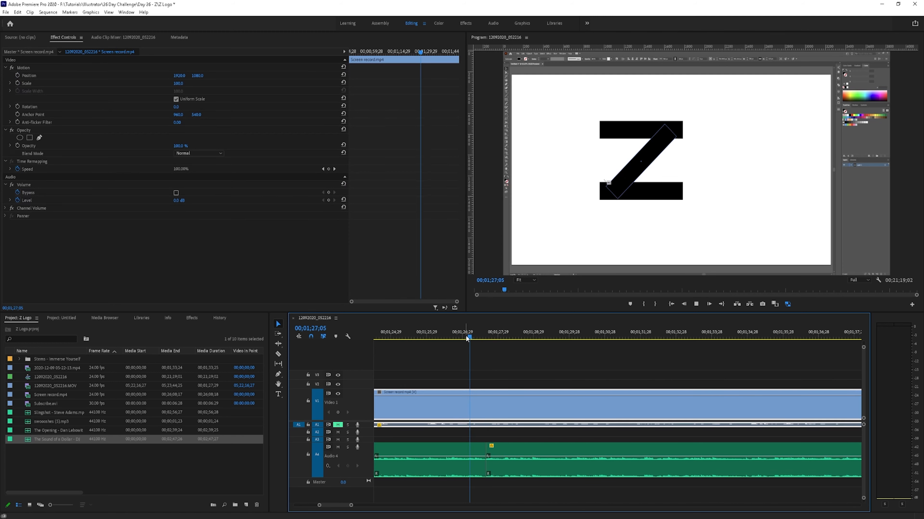
{"action": "key", "text": "space"}
{"action": "key", "text": "space"}
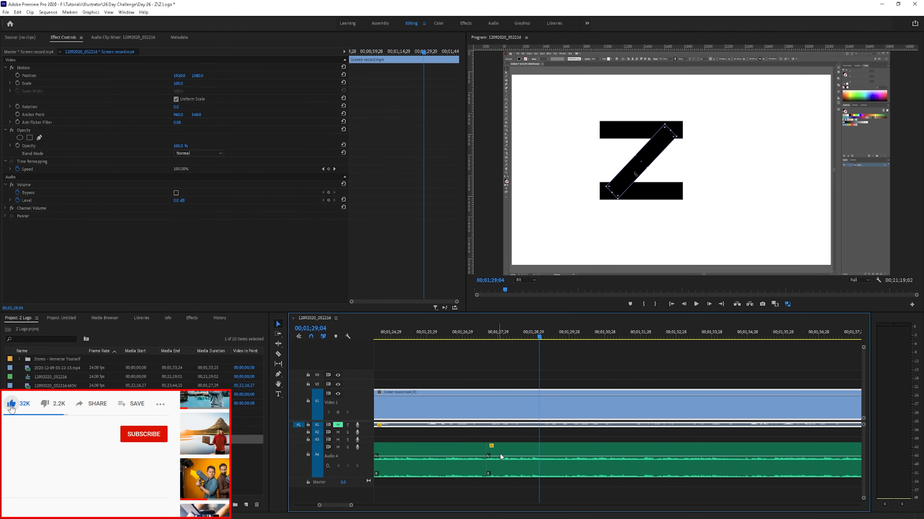
{"action": "left_click", "coordinate": [424, 338]}
{"action": "key", "text": "space"}
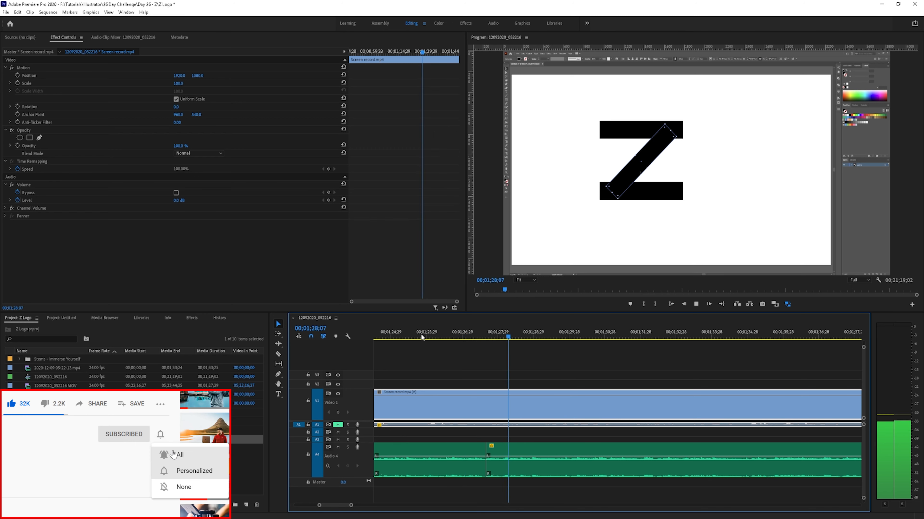
{"action": "key", "text": "space"}
- Trim the end of the middle music section to about 00;01;26;20, move the copy up against it and play across the join
{"action": "left_click_drag", "start_coordinate": [484, 465], "coordinate": [451, 464]}
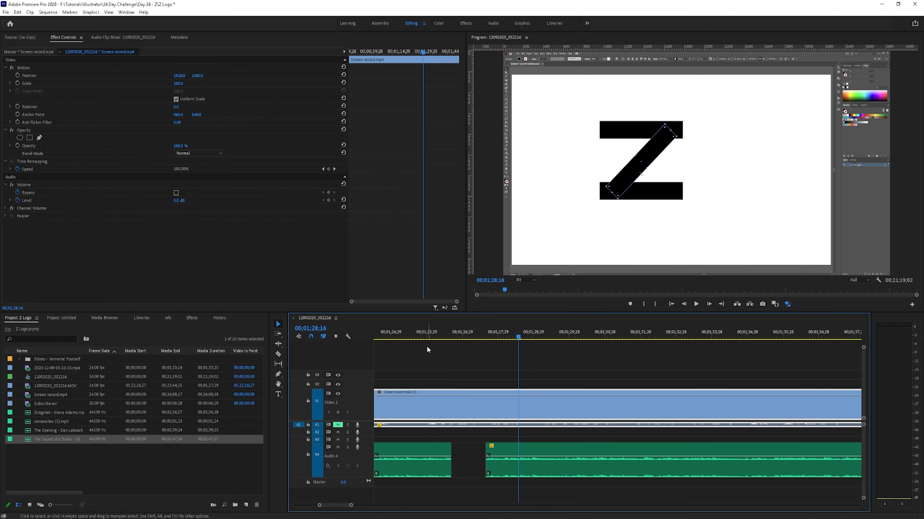
{"action": "left_click", "coordinate": [414, 329]}
{"action": "key", "text": "space"}
{"action": "key", "text": "space"}
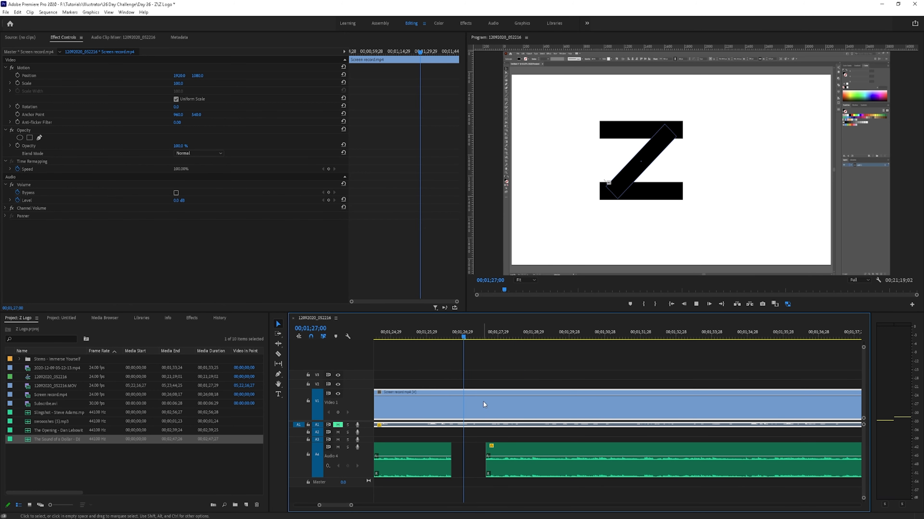
{"action": "left_click_drag", "start_coordinate": [537, 474], "coordinate": [503, 476]}
{"action": "key", "text": "space"}
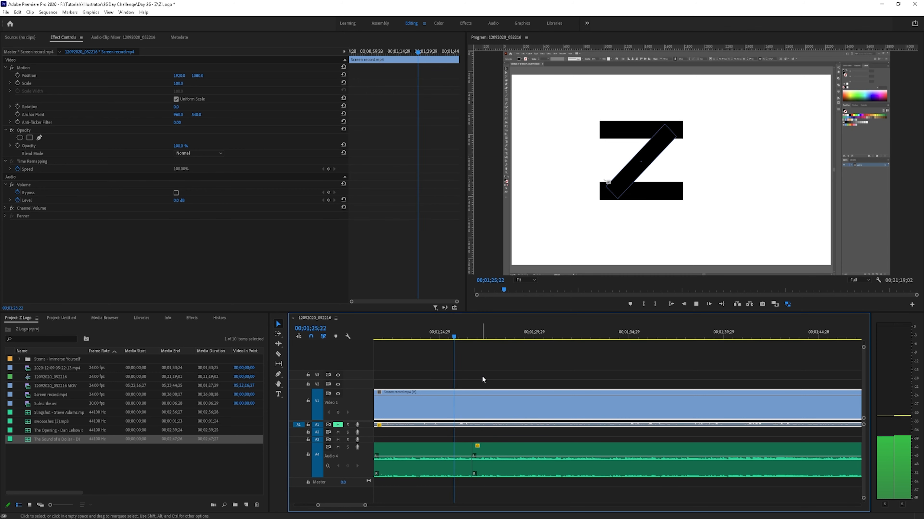
{"action": "left_click", "coordinate": [431, 336]}
{"action": "key", "text": "space"}
{"action": "scroll", "coordinate": [476, 437], "scroll_direction": "up", "scroll_amount": 3}
{"action": "key", "text": "space"}
- Fine-tune the start of the duplicated music section at the join and play the sequence across it again
{"action": "left_click", "coordinate": [485, 467]}
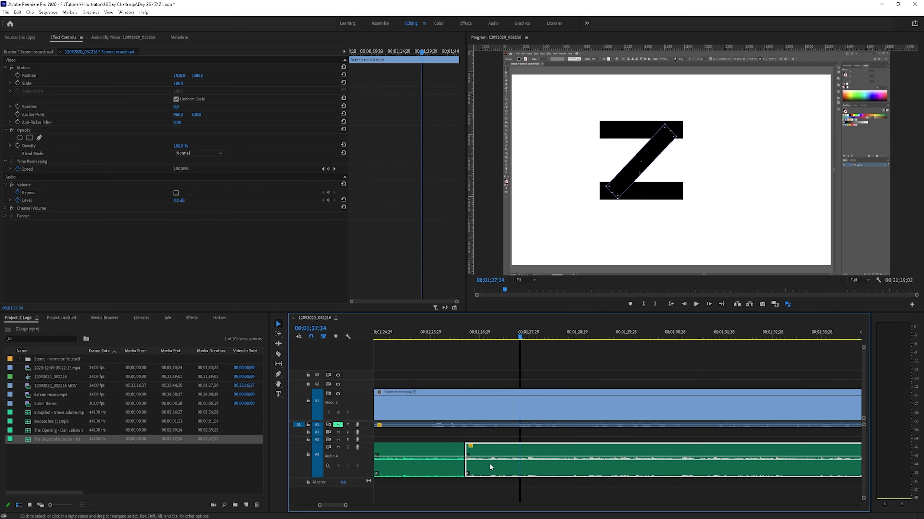
{"action": "left_click_drag", "start_coordinate": [465, 461], "coordinate": [482, 468]}
{"action": "scroll", "coordinate": [468, 462], "scroll_direction": "up", "scroll_amount": 4}
{"action": "left_click", "coordinate": [451, 403]}
{"action": "left_click", "coordinate": [455, 335]}
{"action": "key", "text": "space"}
{"action": "scroll", "coordinate": [436, 378], "scroll_direction": "down", "scroll_amount": 5}
{"action": "left_click", "coordinate": [400, 335]}
{"action": "left_click", "coordinate": [813, 334]}
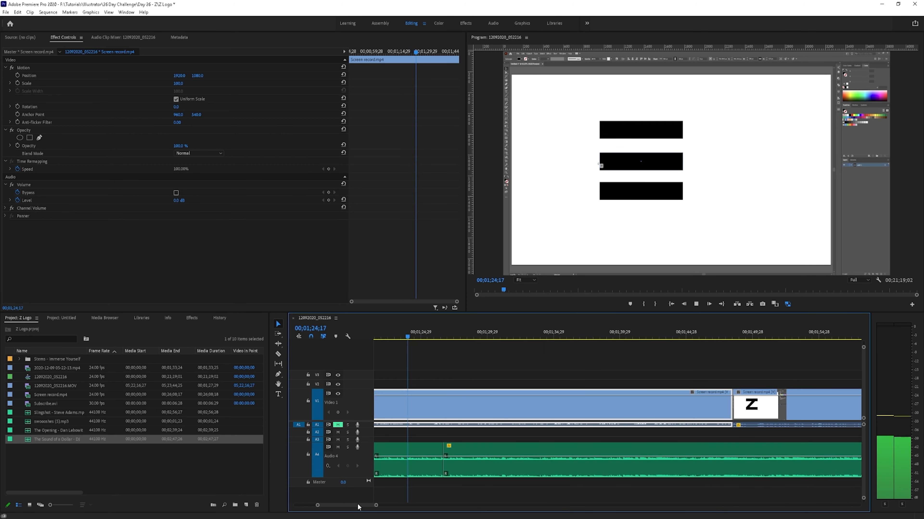
{"action": "scroll", "coordinate": [474, 393], "scroll_direction": "down", "scroll_amount": 3}
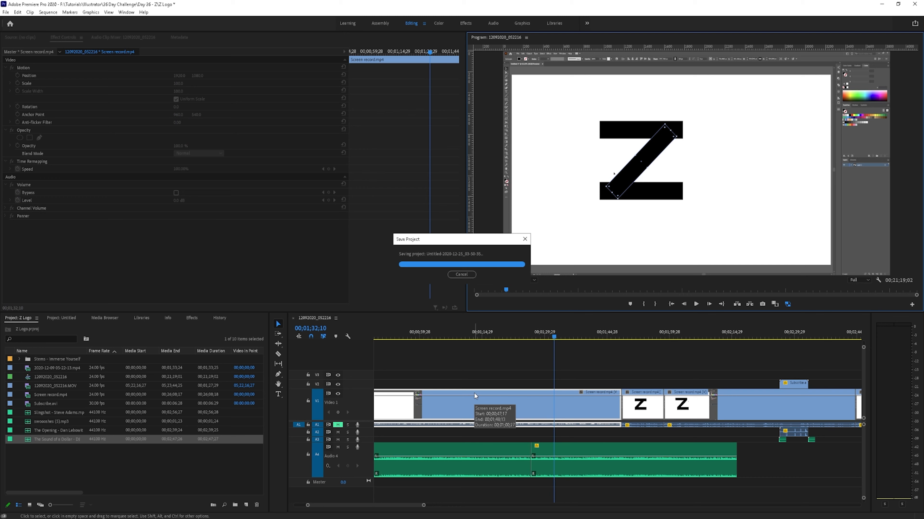
- Import the Full Track audio file from the Immerse Yourself folder in File Explorer into the Z Logo project
{"action": "right_click", "coordinate": [113, 469]}
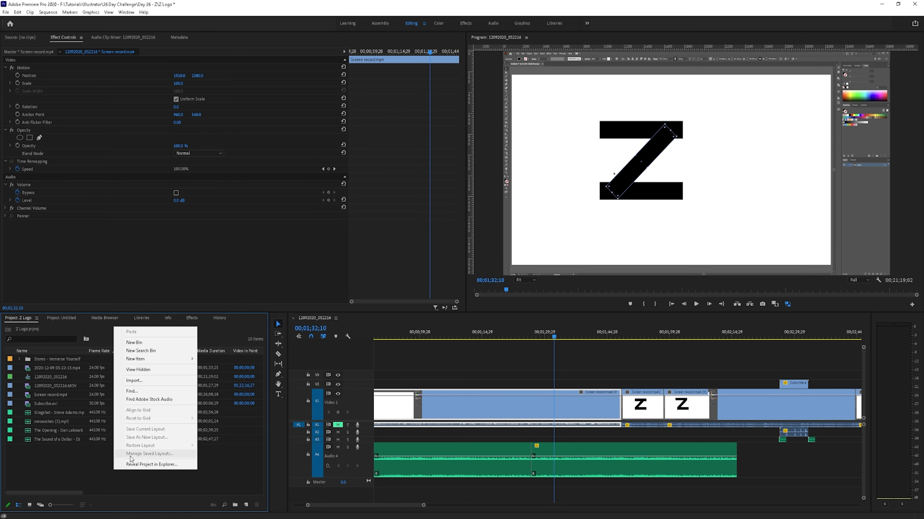
{"action": "left_click", "coordinate": [6, 12]}
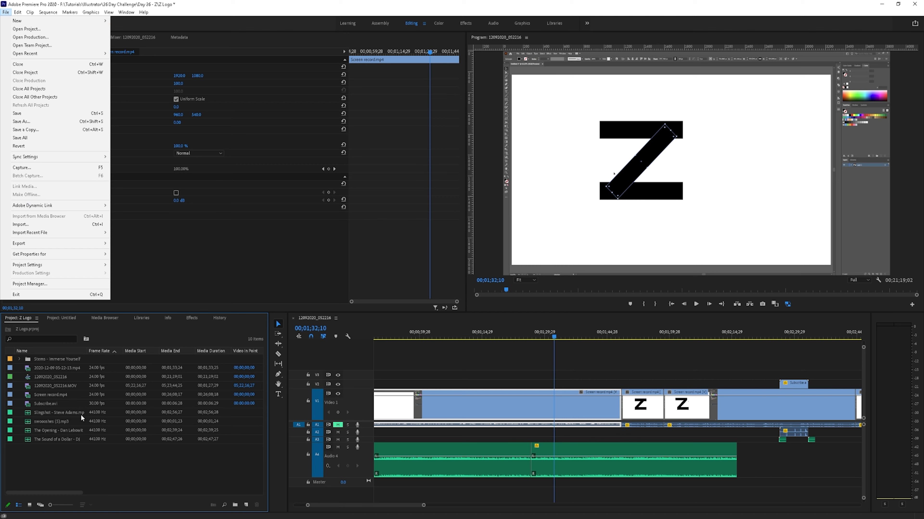
{"action": "left_click", "coordinate": [101, 433]}
{"action": "left_click", "coordinate": [102, 517]}
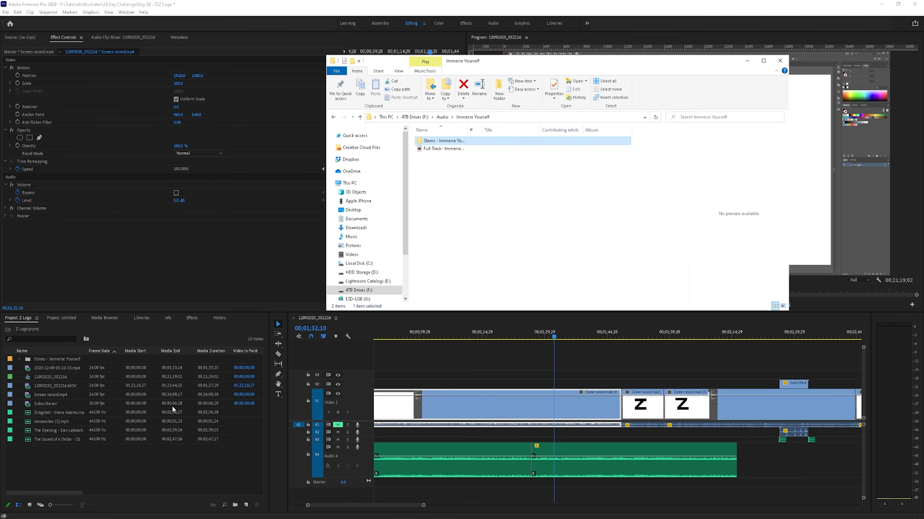
{"action": "left_click", "coordinate": [508, 216]}
{"action": "left_click_drag", "start_coordinate": [440, 149], "coordinate": [109, 470]}
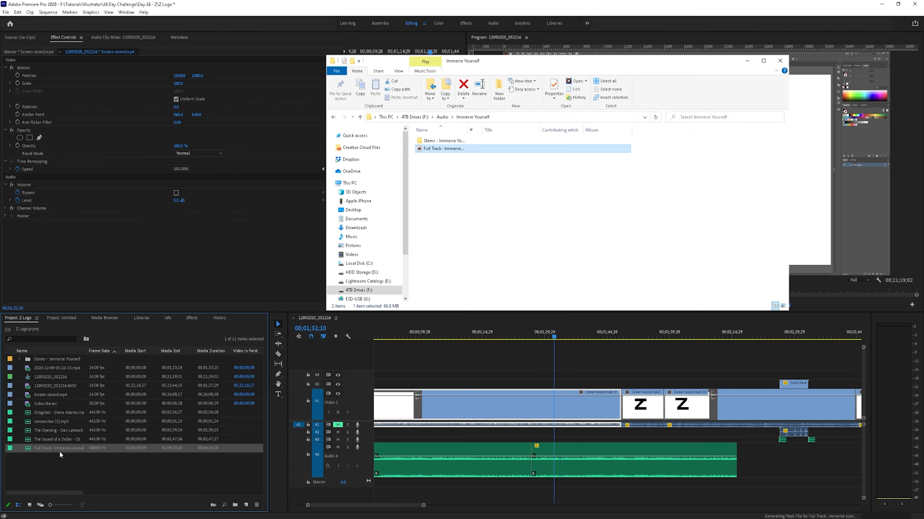